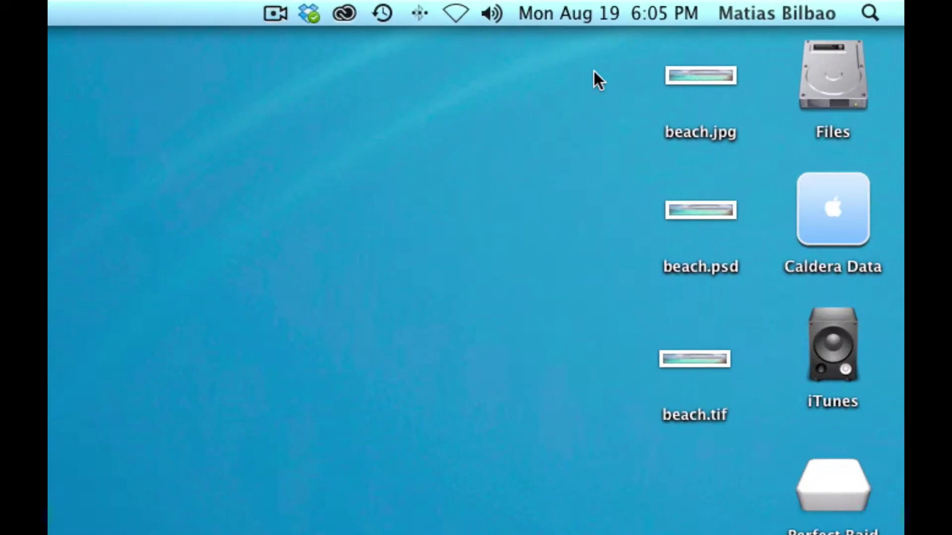
# - Select beach.jpg on the desktop and open it in Preview from the Dock
pyautogui.moveTo(594, 72); pyautogui.dragTo(724, 415)
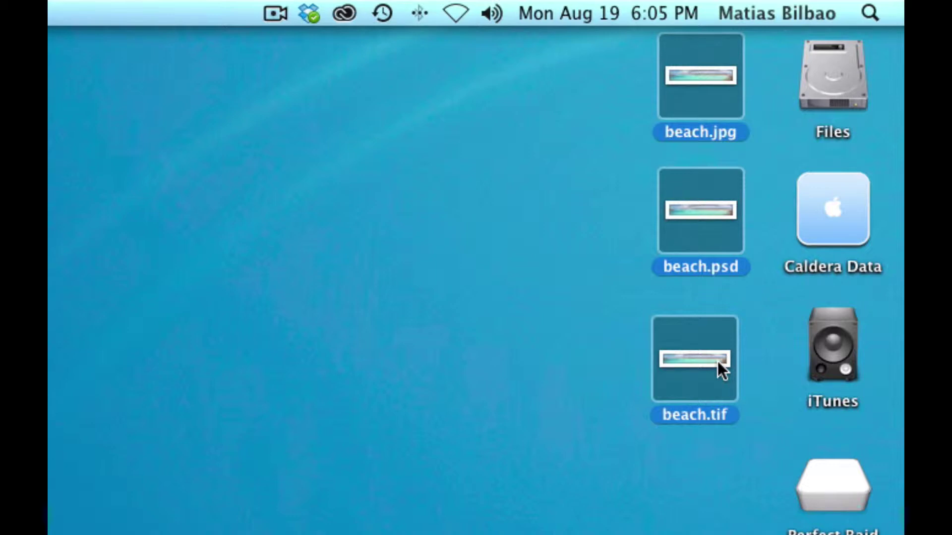
pyautogui.click(536, 221)
pyautogui.click(715, 75)
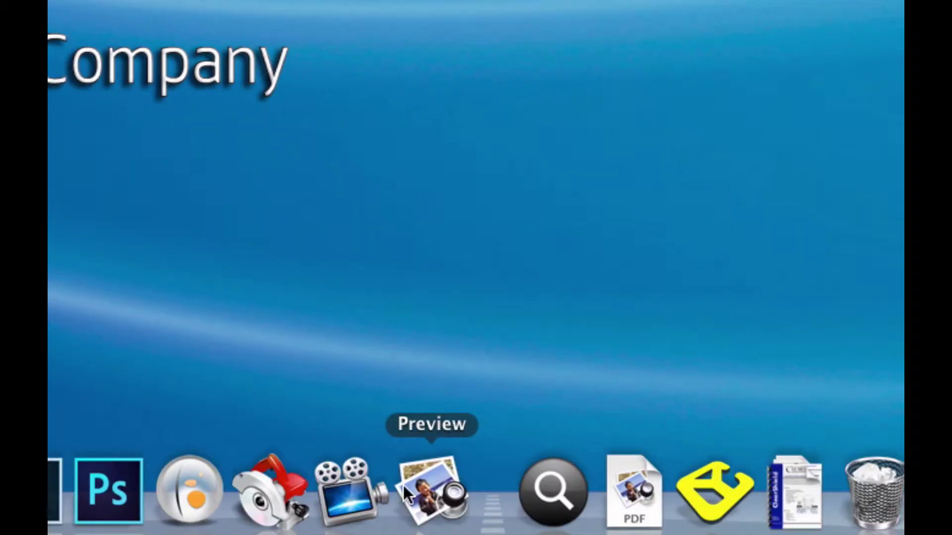
pyautogui.click(402, 493)
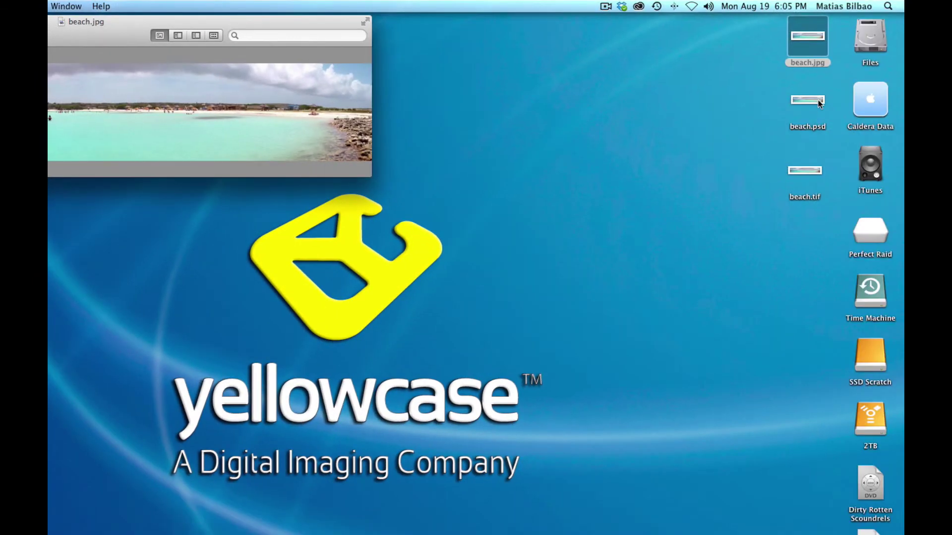
# - Open beach.psd and beach.tif in Preview, then close the tif, psd and jpg windows
pyautogui.doubleClick(808, 100)
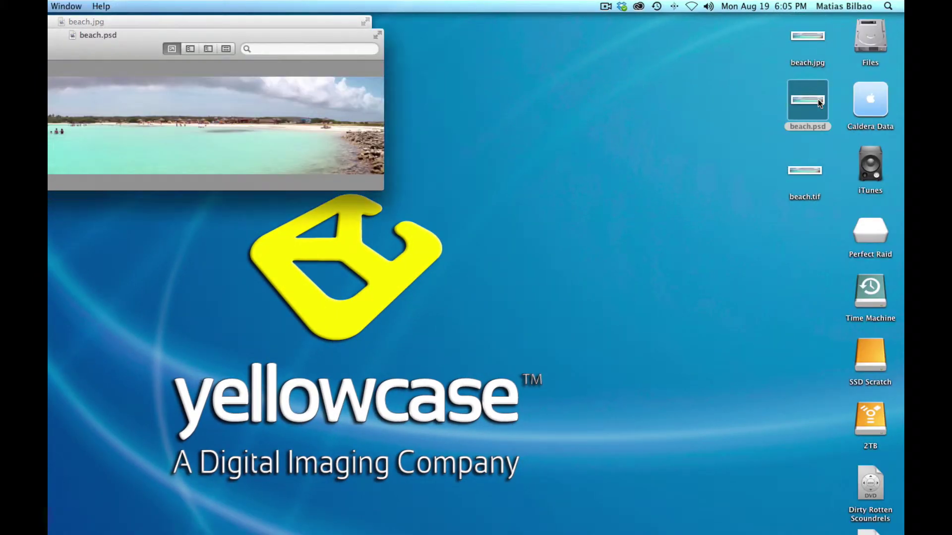
pyautogui.doubleClick(804, 171)
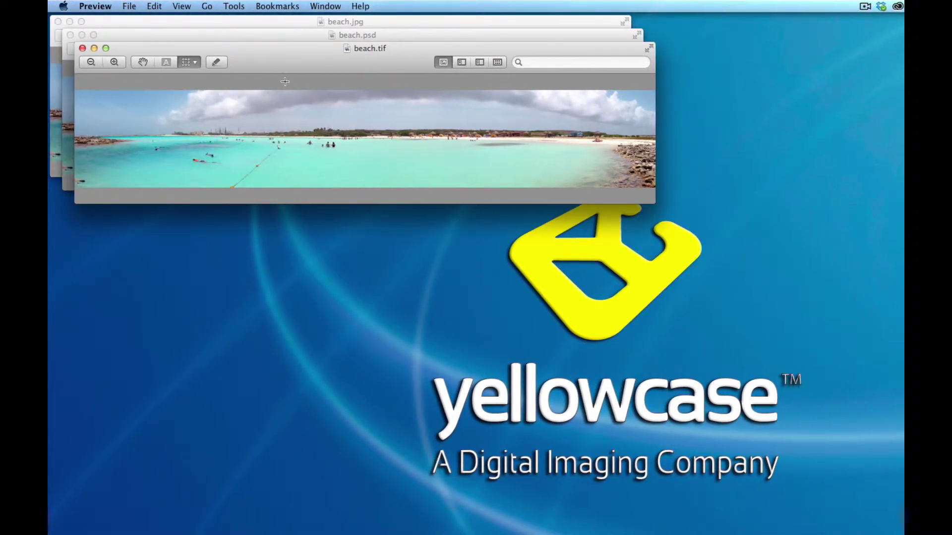
pyautogui.click(82, 48)
pyautogui.click(70, 35)
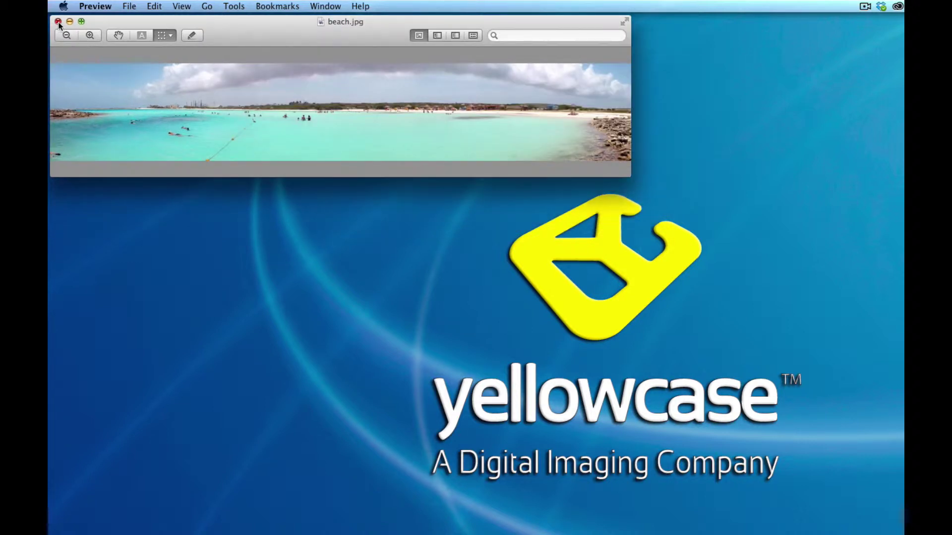
pyautogui.click(58, 22)
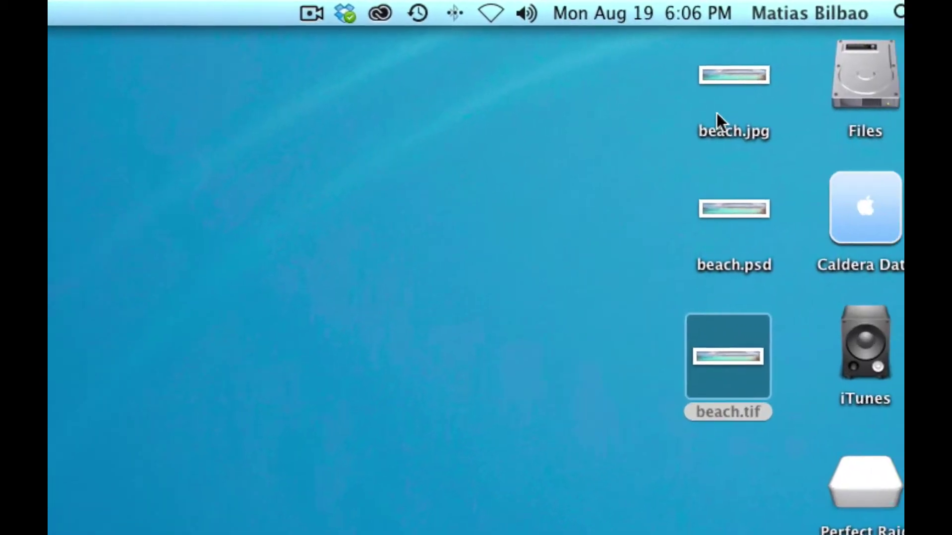
# - Select beach.psd on the desktop and bring up its actions and the File menu
pyautogui.click(755, 77)
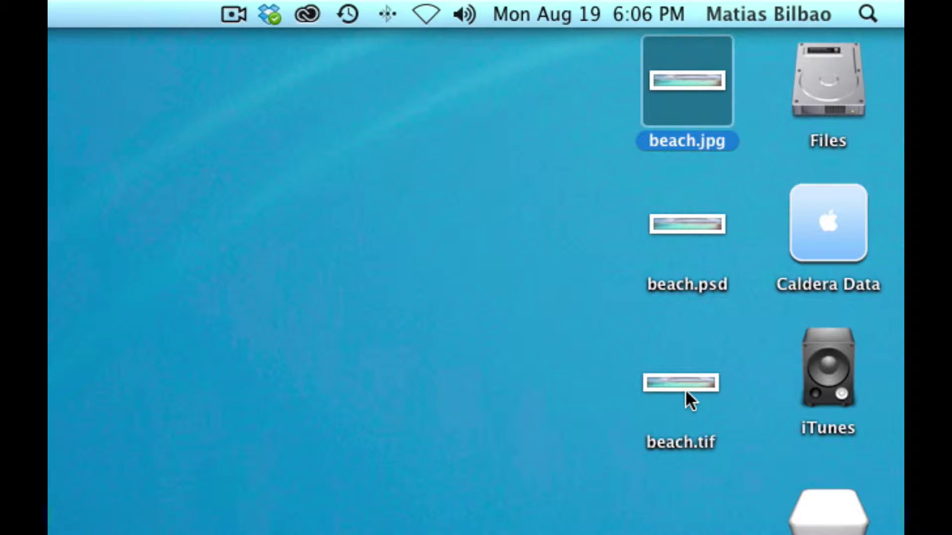
pyautogui.click(686, 228)
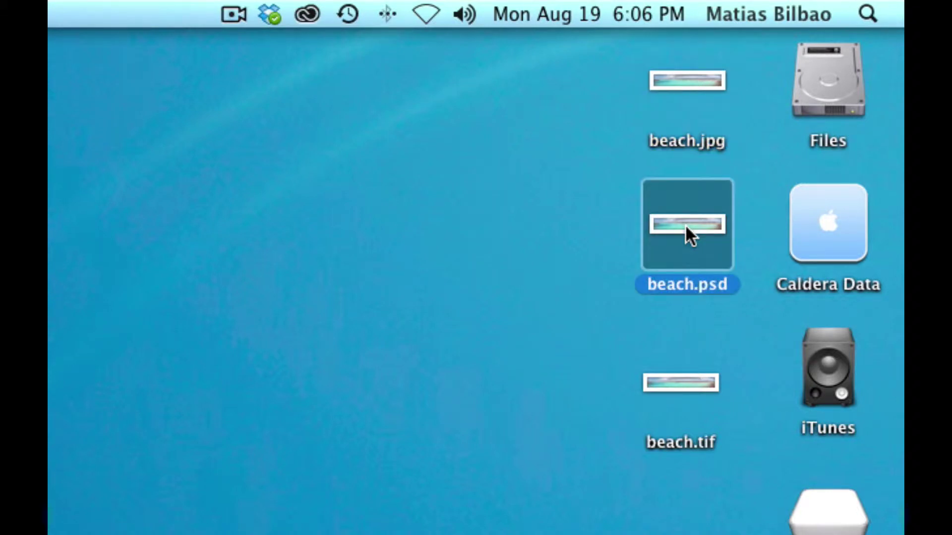
pyautogui.rightClick(685, 226)
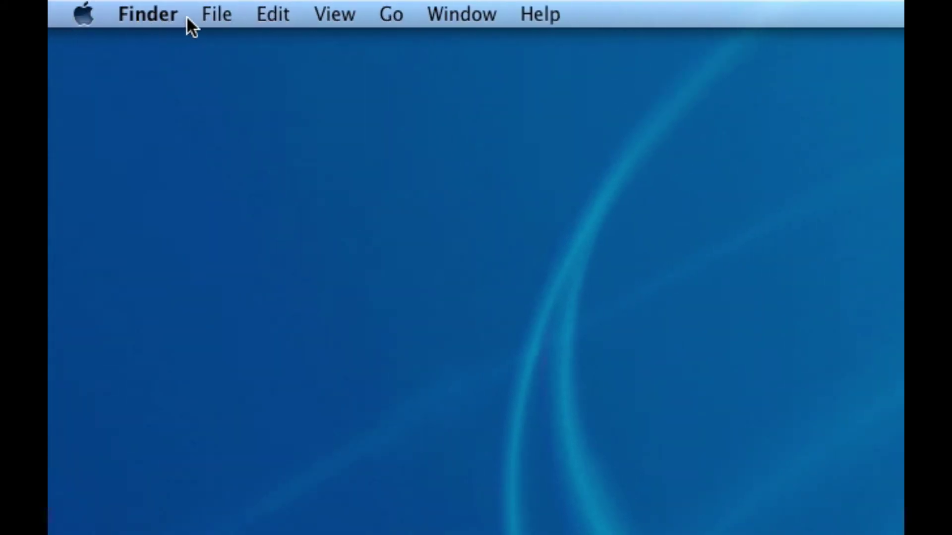
pyautogui.click(213, 15)
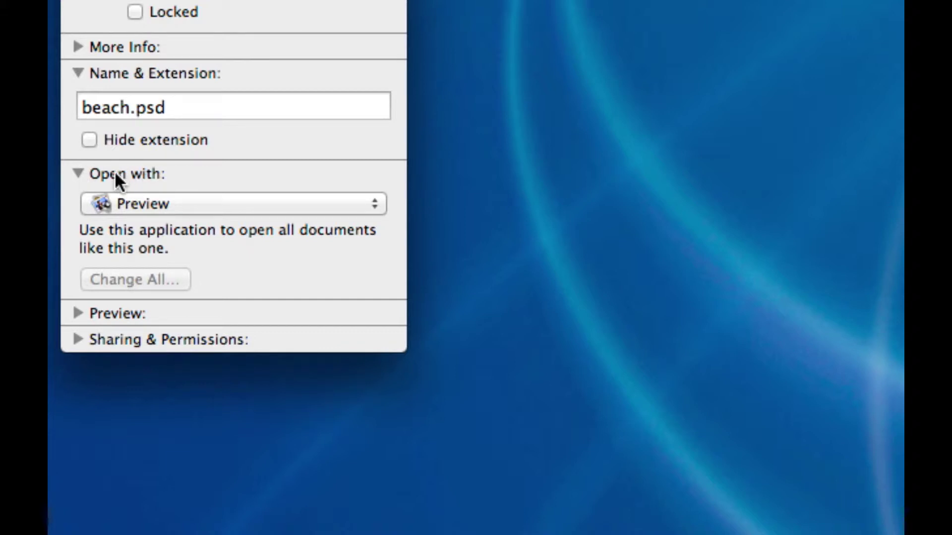
# - Collapse and re-expand beach.psd's Open with section, then list its candidate applications
pyautogui.click(79, 173)
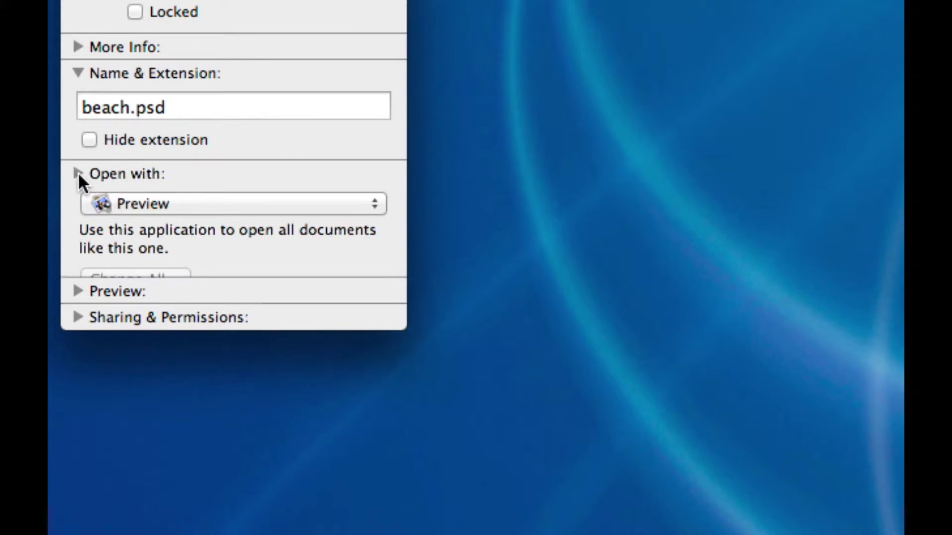
pyautogui.click(78, 173)
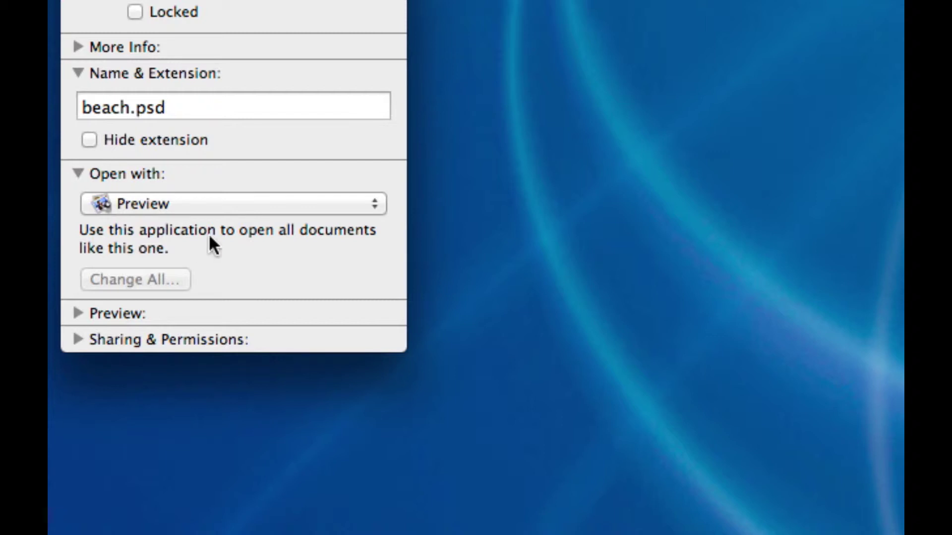
pyautogui.click(218, 204)
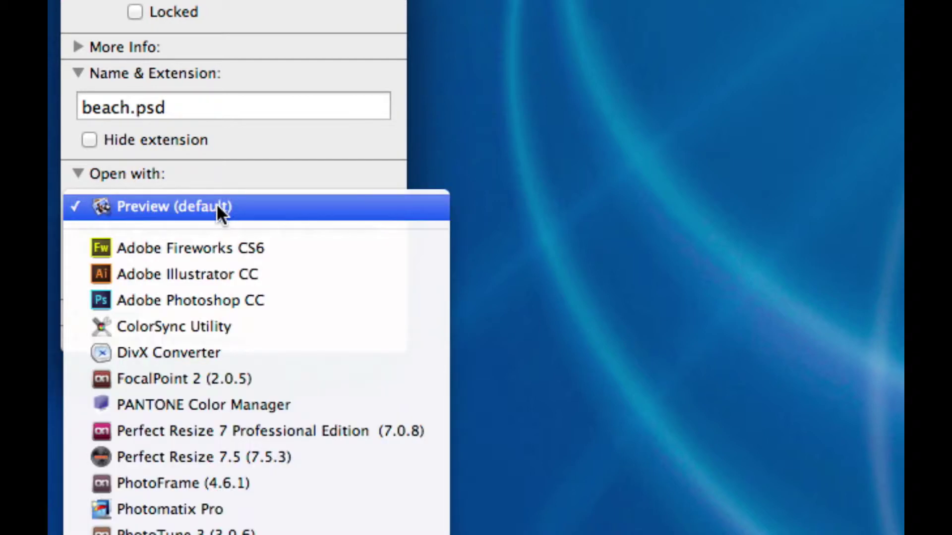
# - Set beach.psd's Open with to Adobe Photoshop CC and confirm Change All for .psd files
pyautogui.click(210, 301)
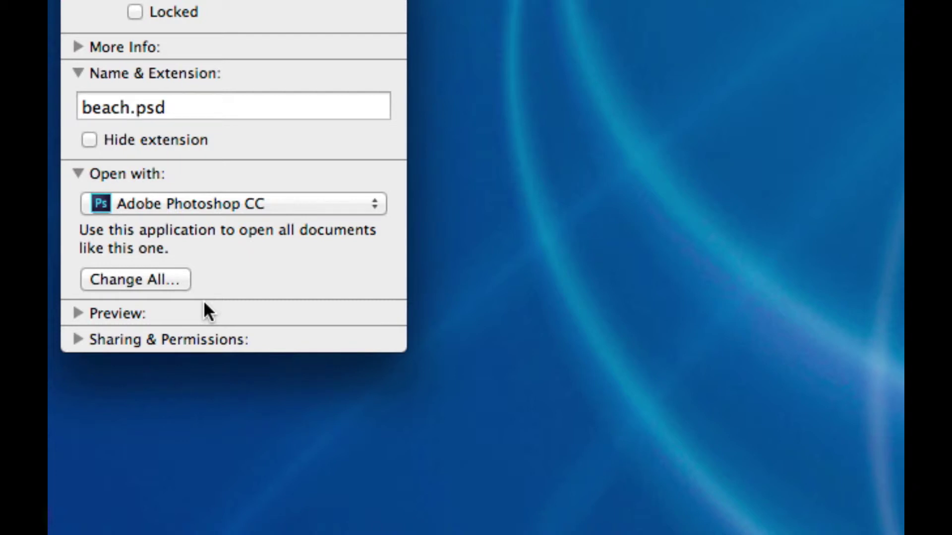
pyautogui.click(138, 279)
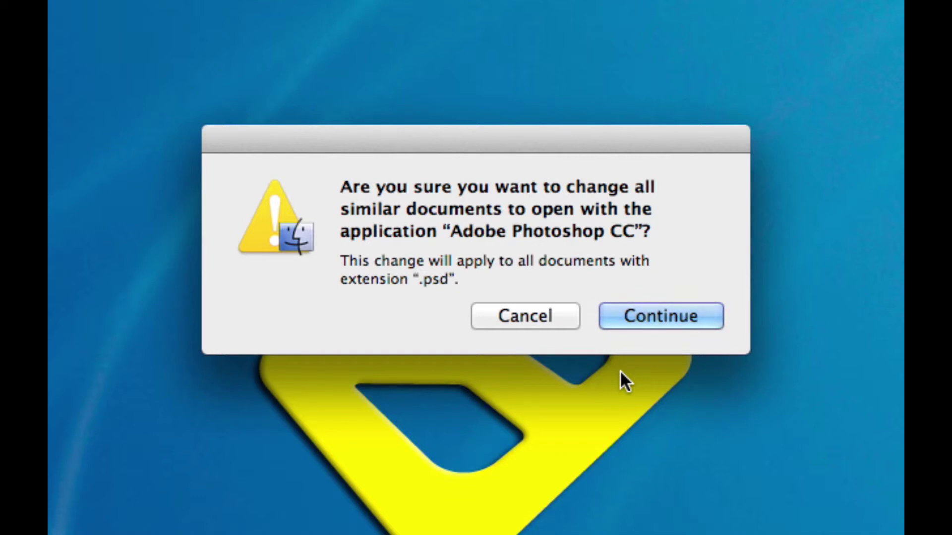
pyautogui.click(650, 327)
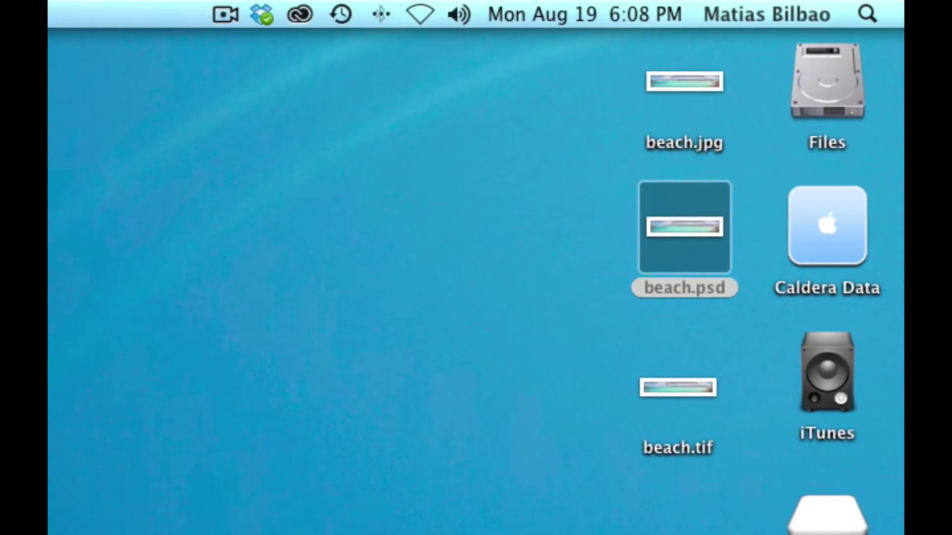
# - Verify beach.psd now opens in Photoshop CC, then minimise its document window
pyautogui.click(665, 228)
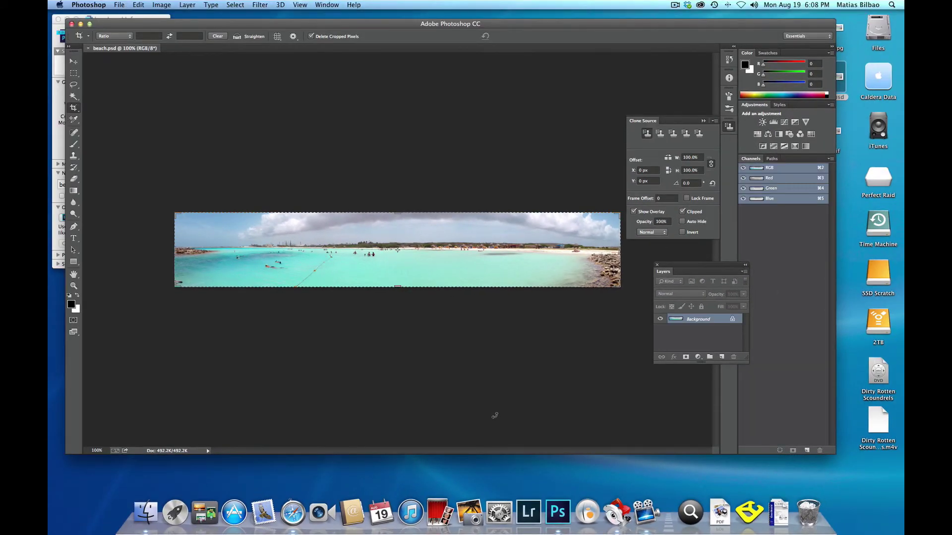
pyautogui.click(82, 28)
pyautogui.click(80, 25)
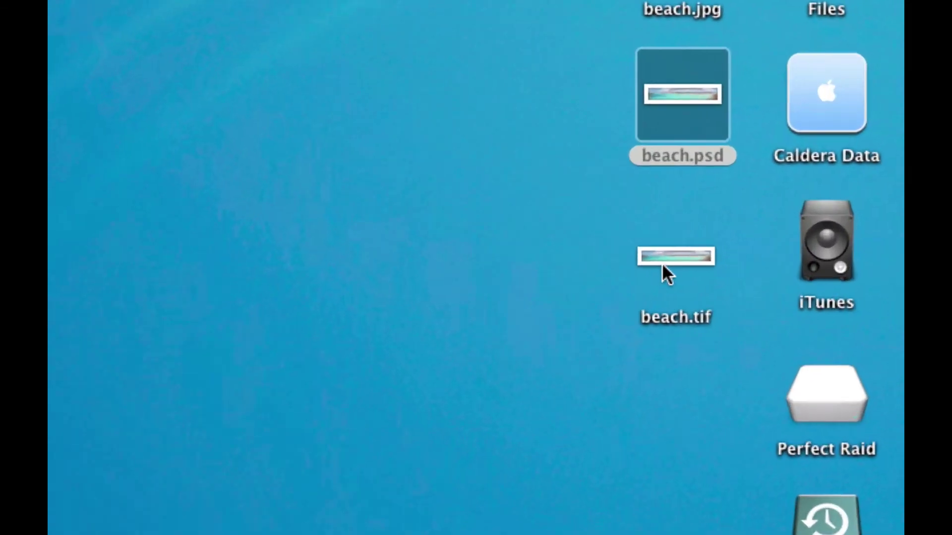
pyautogui.click(662, 266)
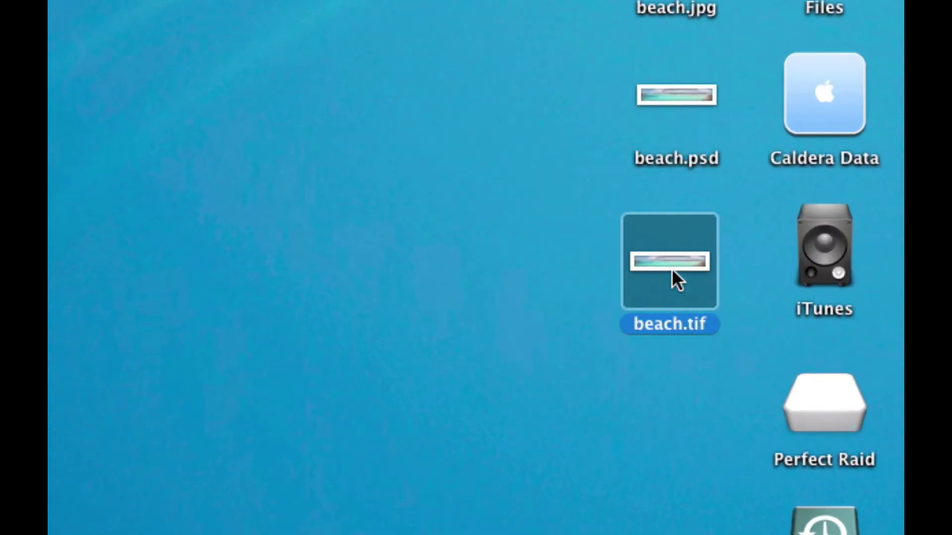
# - In beach.tif's Get Info, set Open with to Adobe Photoshop CC and confirm Change All
pyautogui.rightClick(646, 255)
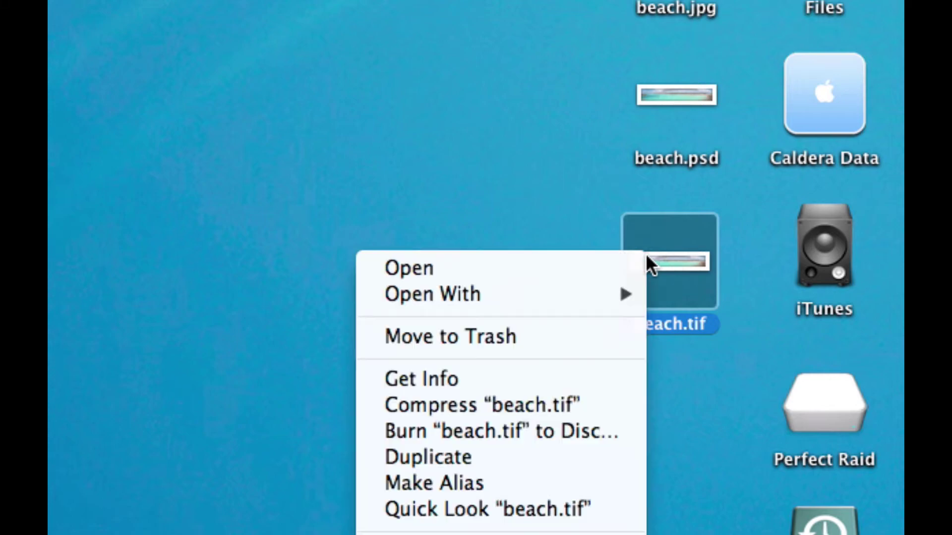
pyautogui.click(557, 377)
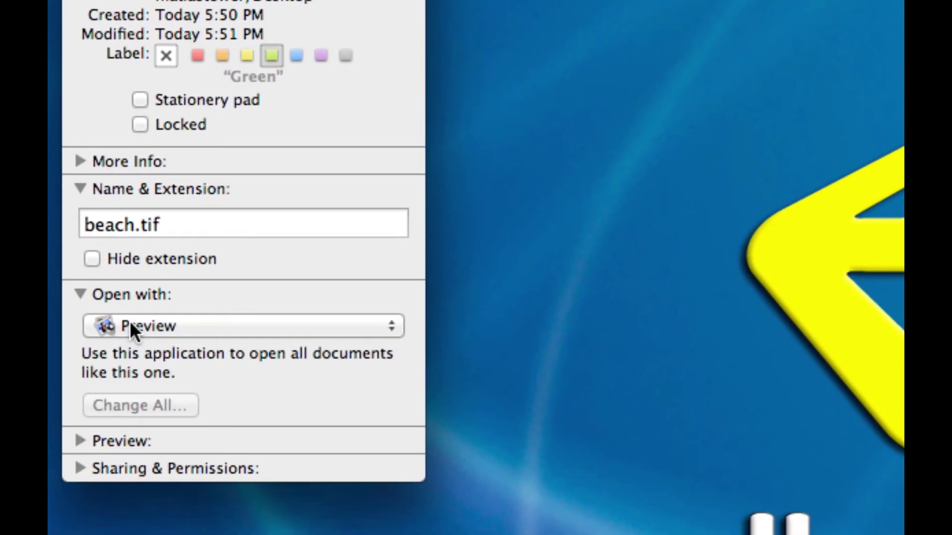
pyautogui.click(181, 326)
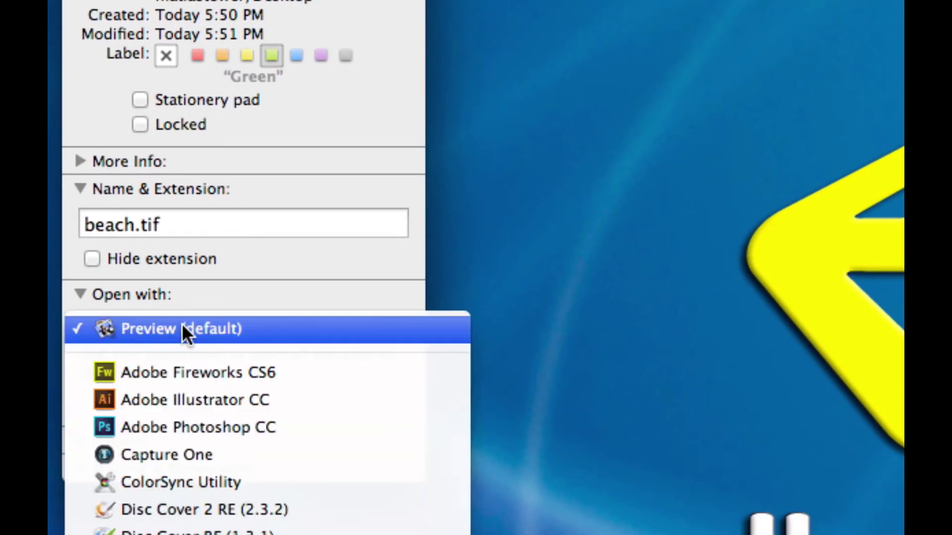
pyautogui.click(192, 421)
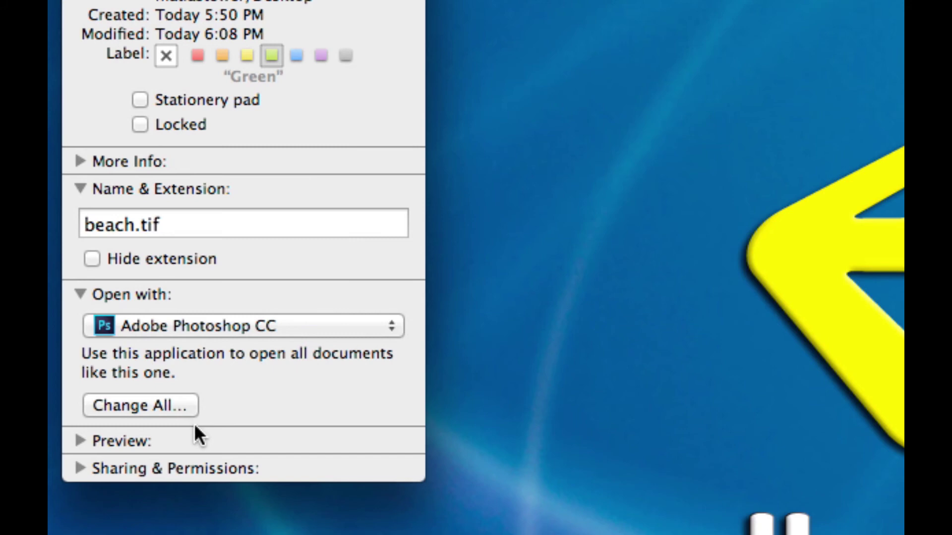
pyautogui.click(171, 403)
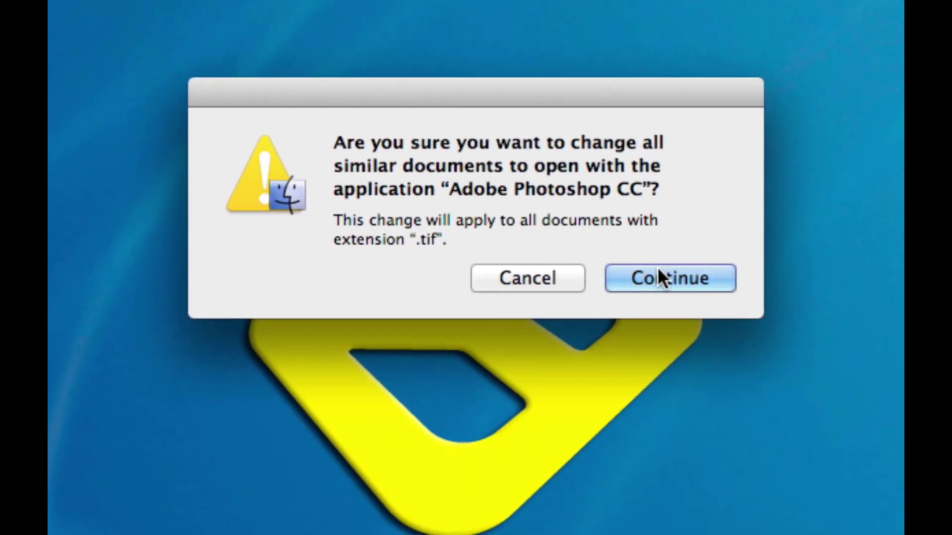
pyautogui.click(664, 278)
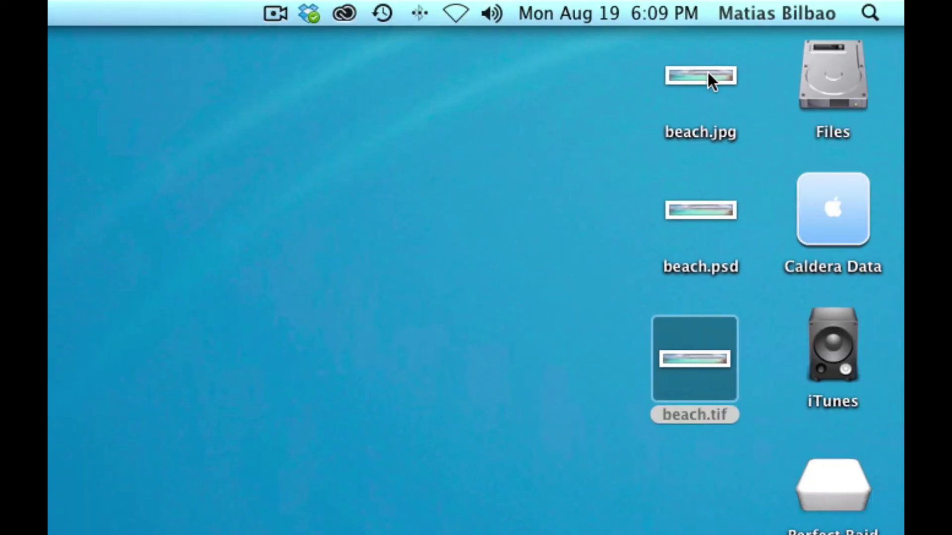
pyautogui.click(706, 72)
# - Show beach.jpg's Get Info window, listing it as a 33 KB JPEG image
pyautogui.rightClick(706, 72)
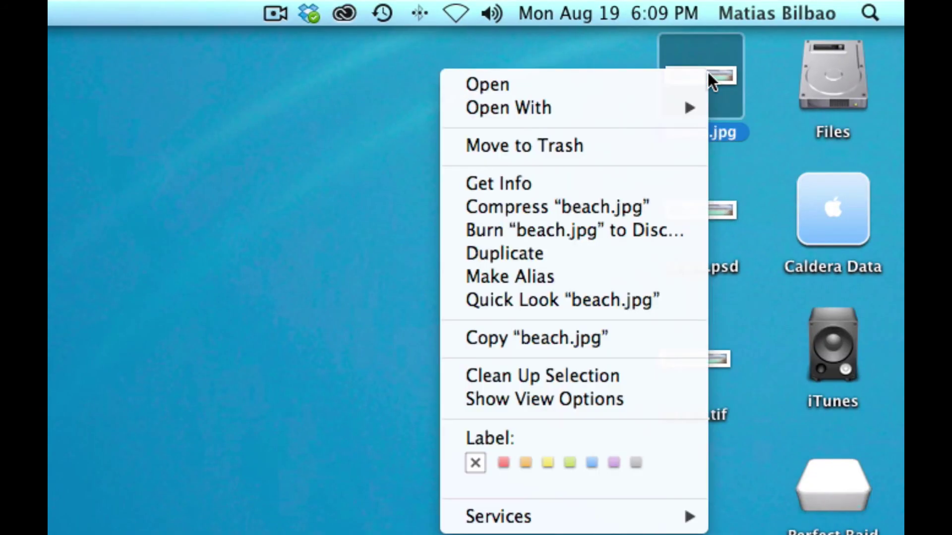
pyautogui.click(614, 183)
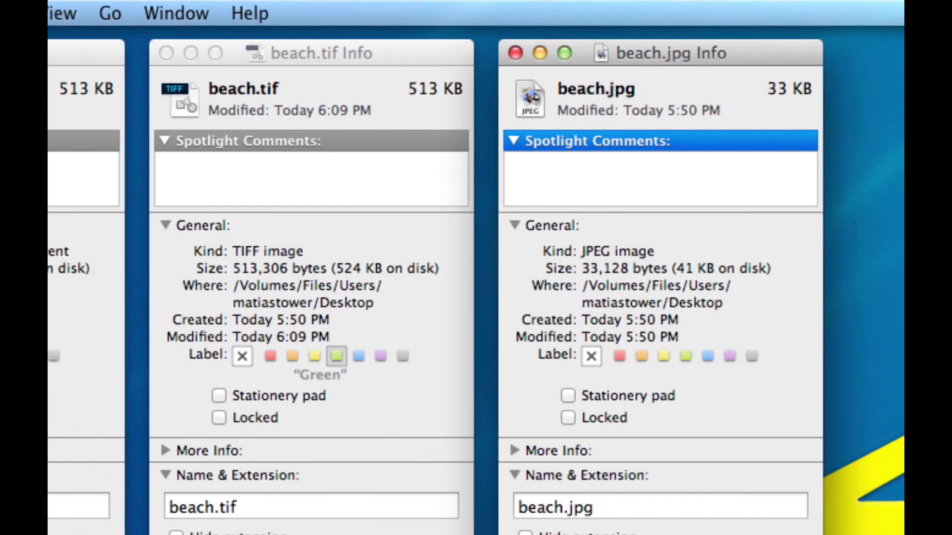